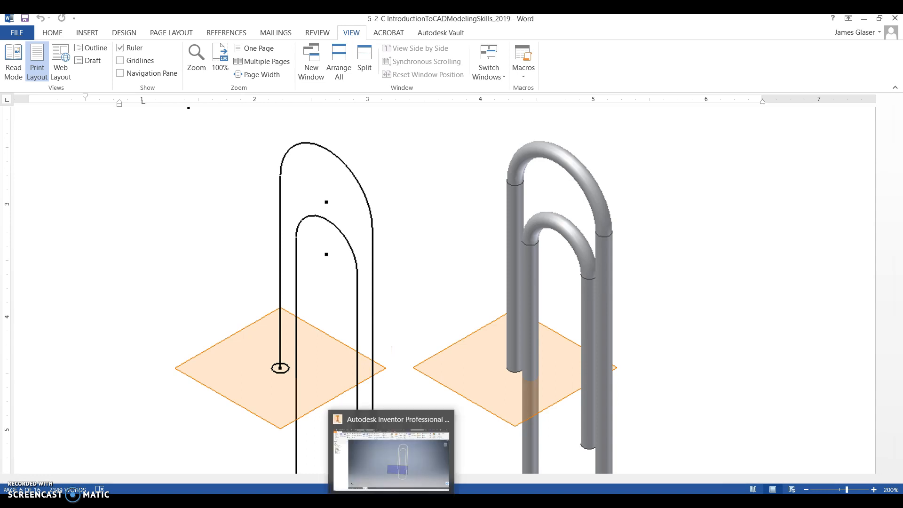
# Step: Switch to Autodesk Inventor and create a new part from the English Standard (in).ipt template
pyautogui.click(391, 501)
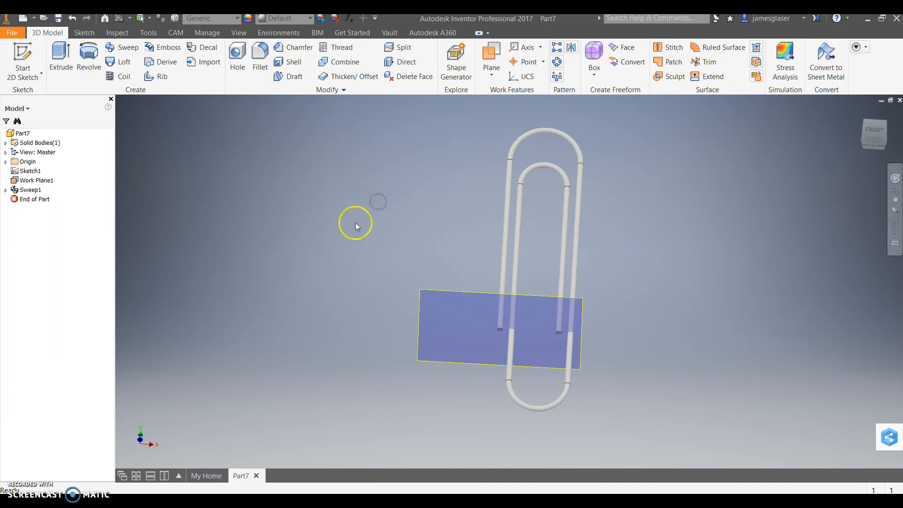
pyautogui.click(10, 33)
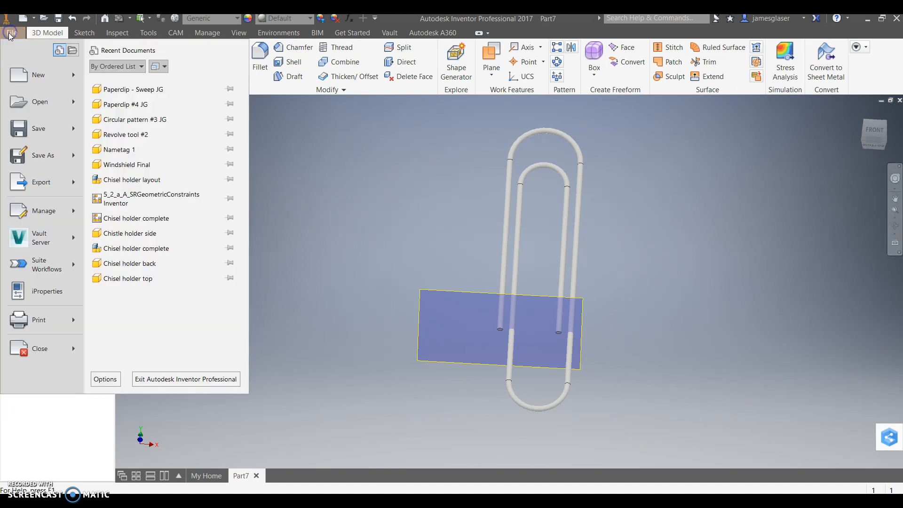
pyautogui.click(40, 81)
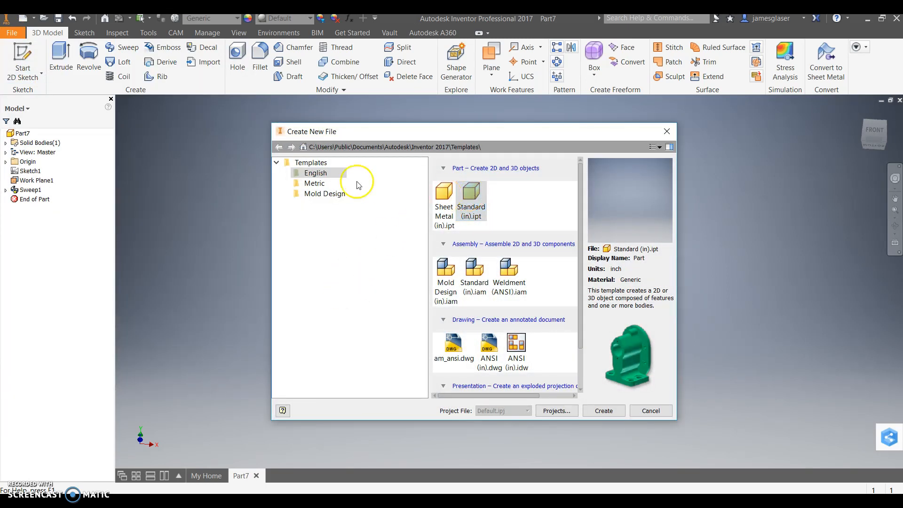
pyautogui.doubleClick(471, 198)
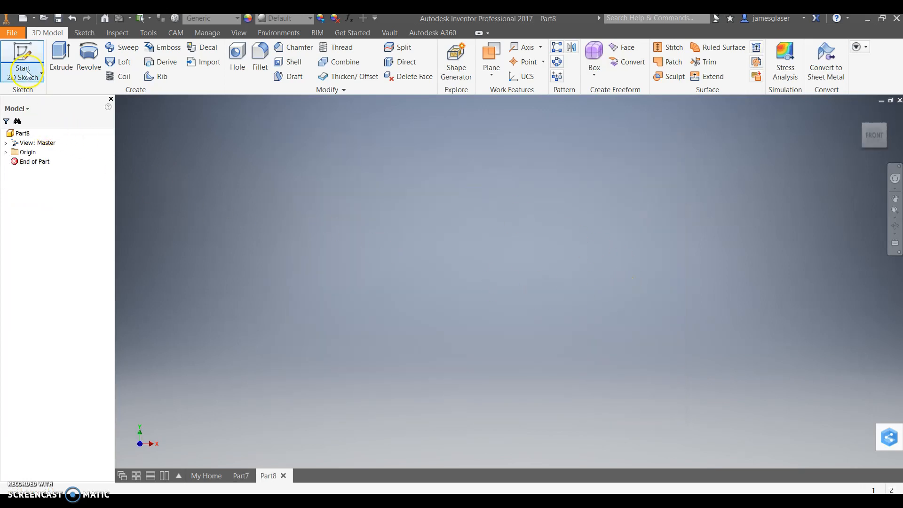
# Step: Start a 2D sketch on the front-facing XY origin plane
pyautogui.click(22, 56)
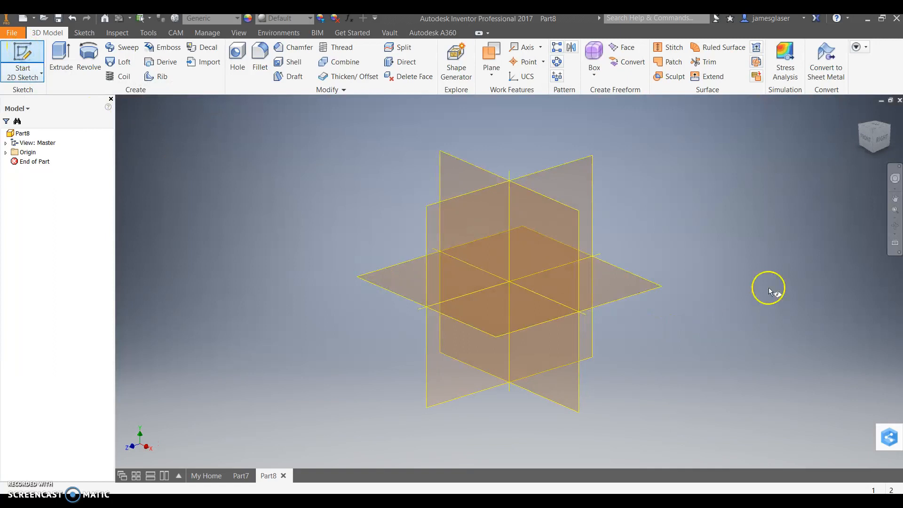
pyautogui.click(551, 212)
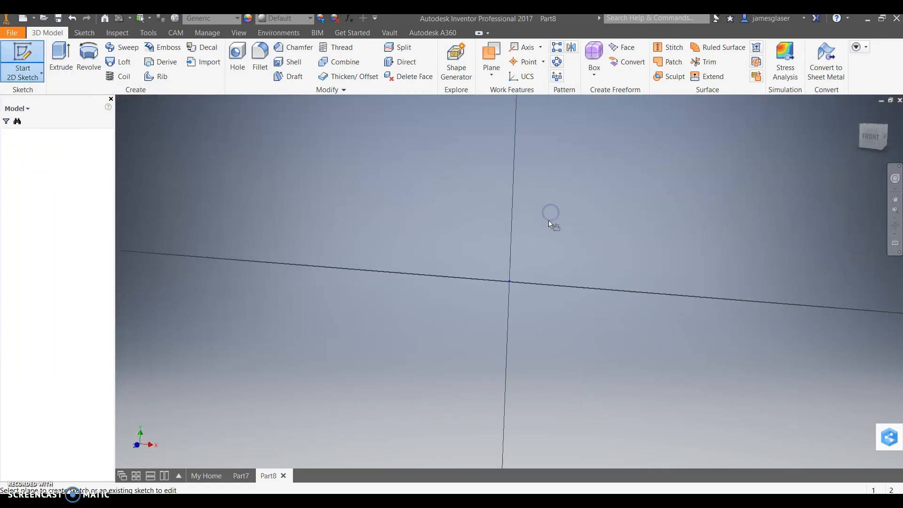
pyautogui.click(70, 52)
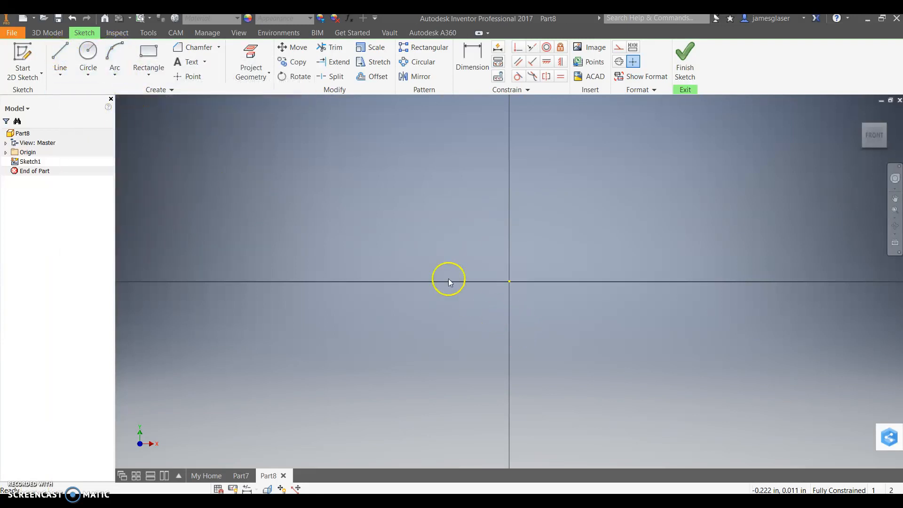
# Step: Draw a 1 in vertical line upward from the sketch origin
pyautogui.click(61, 57)
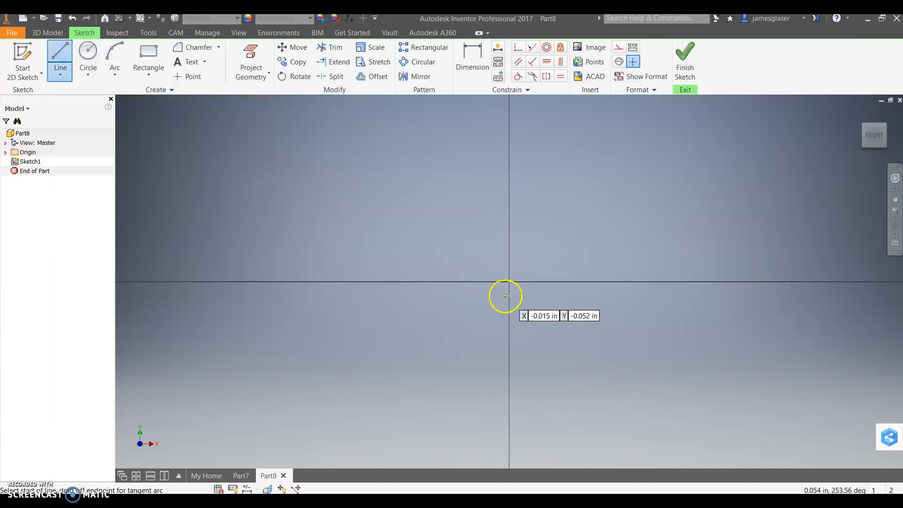
pyautogui.click(509, 281)
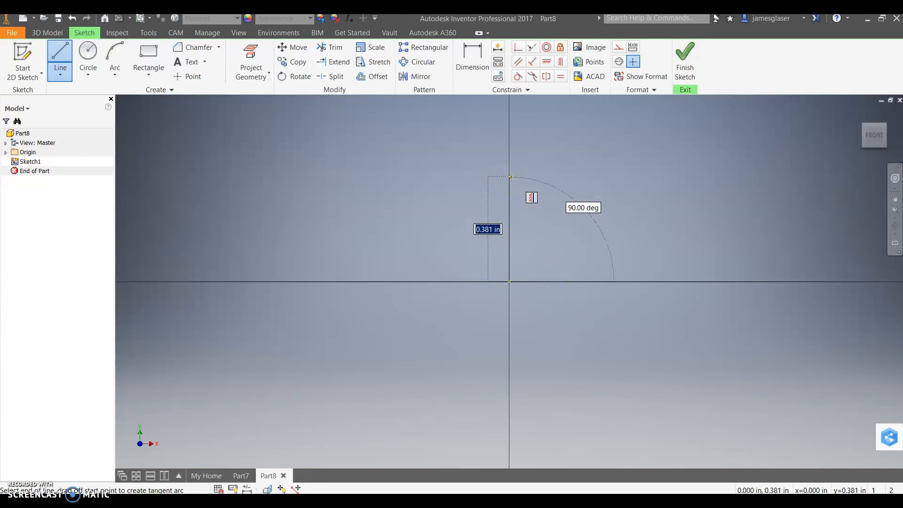
pyautogui.write('1')
pyautogui.press('Return')
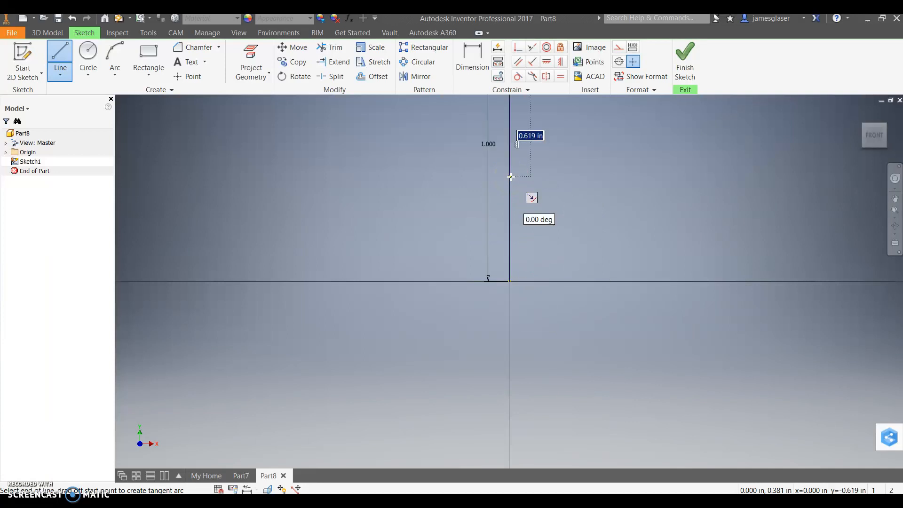
pyautogui.scroll(4, 513, 165)
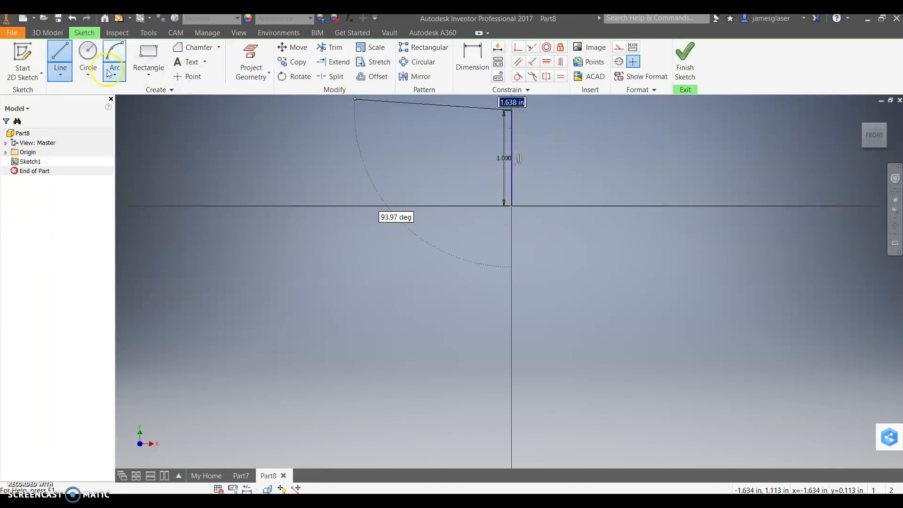
# Step: Draw a three-point arc from the line's upper end, 3/8 in across horizontally and bulging upward as a semicircle
pyautogui.click(111, 49)
pyautogui.moveTo(440, 179); pyautogui.dragTo(345, 351, button='middle')
pyautogui.scroll(3, 346, 351)
pyautogui.scroll(-2, 417, 300)
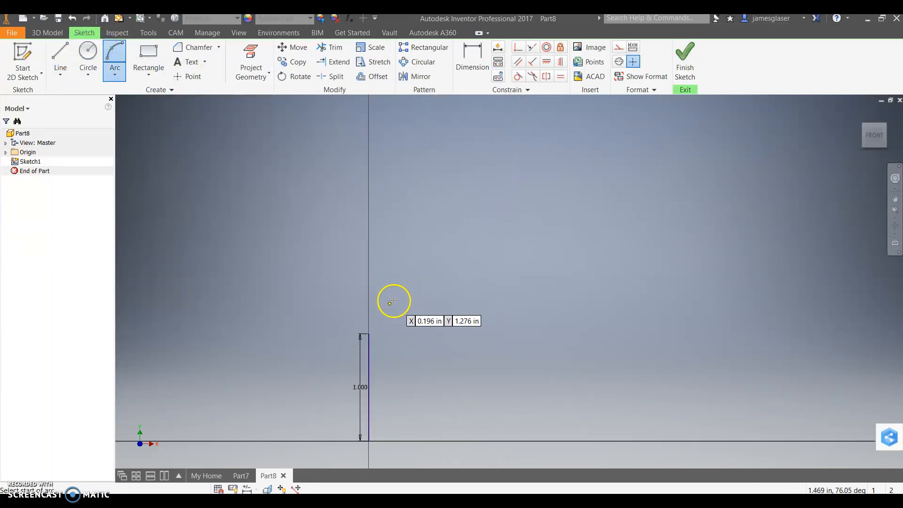
pyautogui.scroll(-2, 364, 336)
pyautogui.click(362, 335)
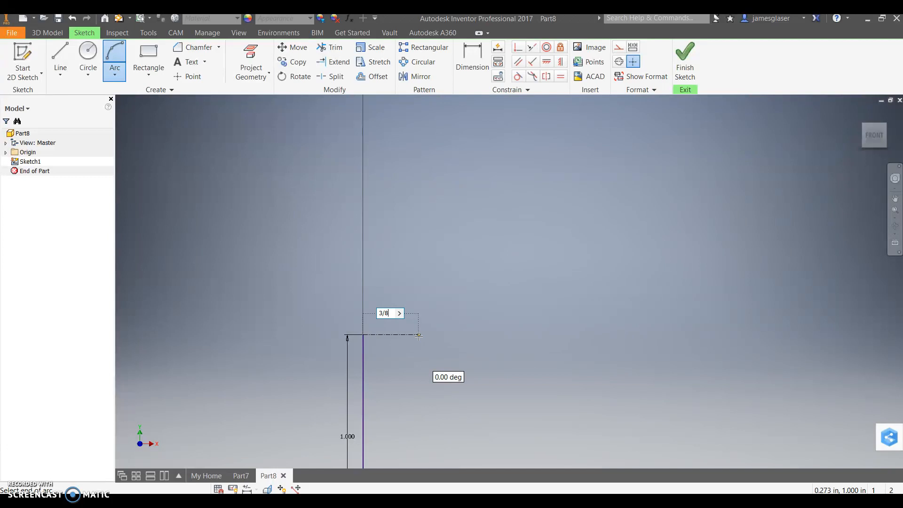
pyautogui.press('Return')
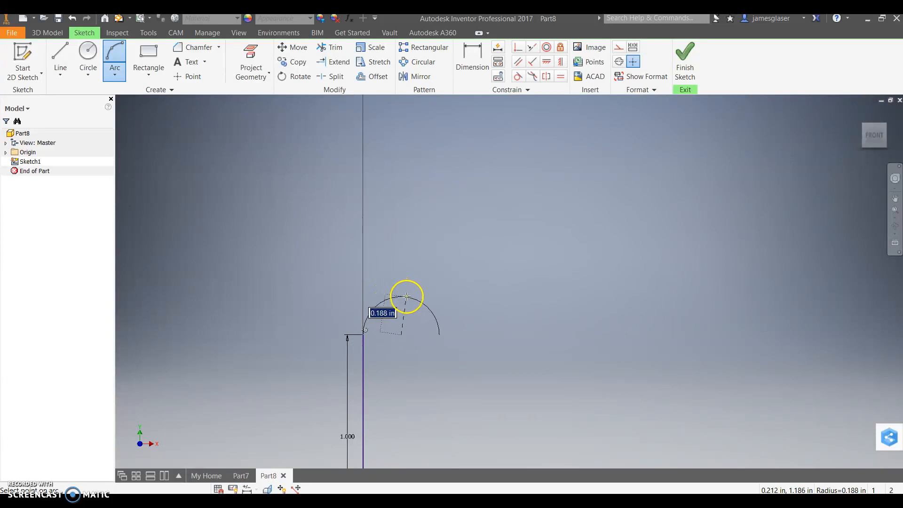
pyautogui.moveTo(406, 297)
pyautogui.mouseDown(button='middle')
pyautogui.moveTo(424, 99)
pyautogui.moveTo(411, 148)
pyautogui.mouseUp(button='middle')
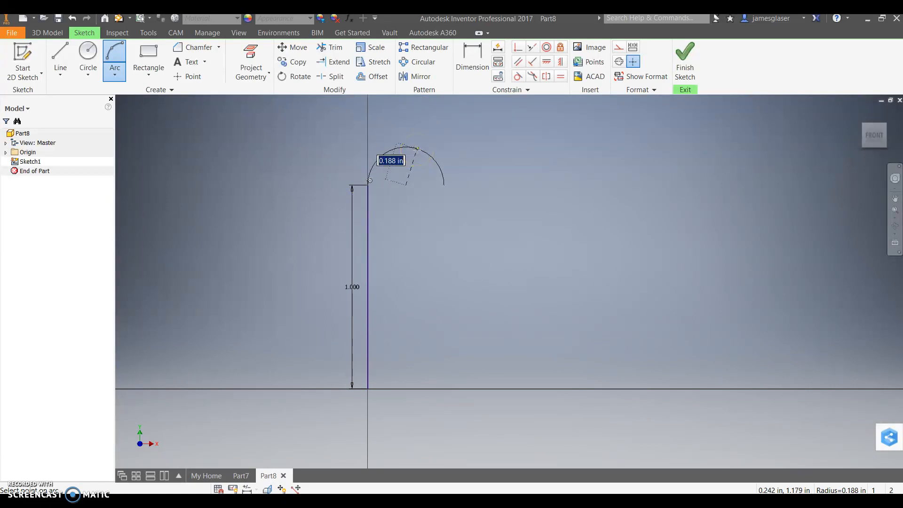
pyautogui.click(418, 149)
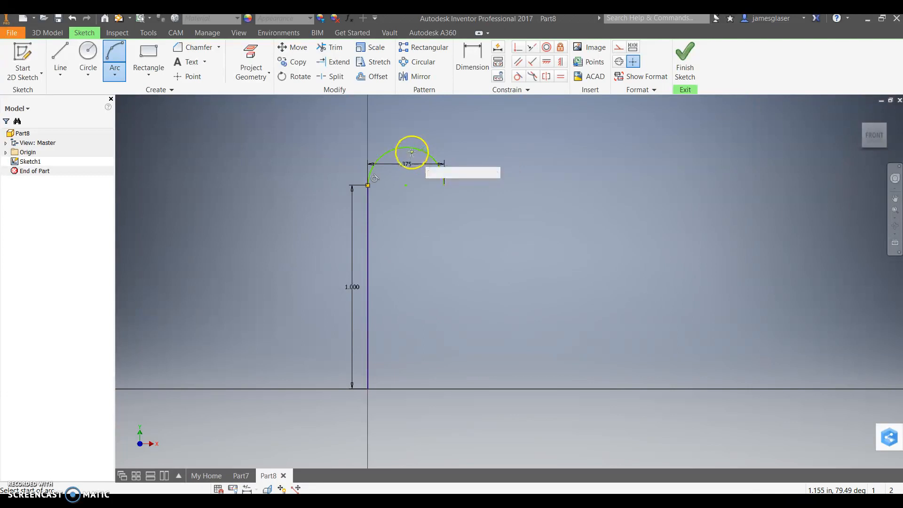
# Step: Draw a vertical line about 1.25 in long downward from the free end of the 3/8 in arc
pyautogui.click(59, 54)
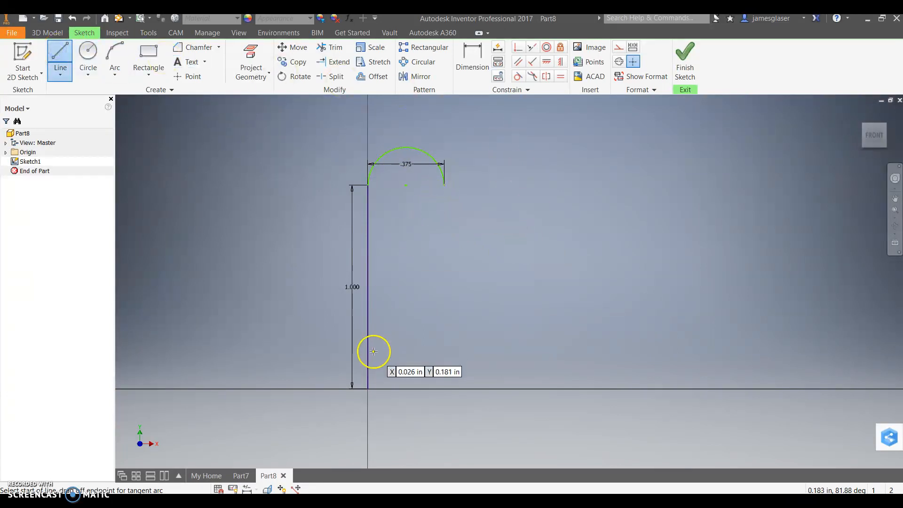
pyautogui.click(445, 185)
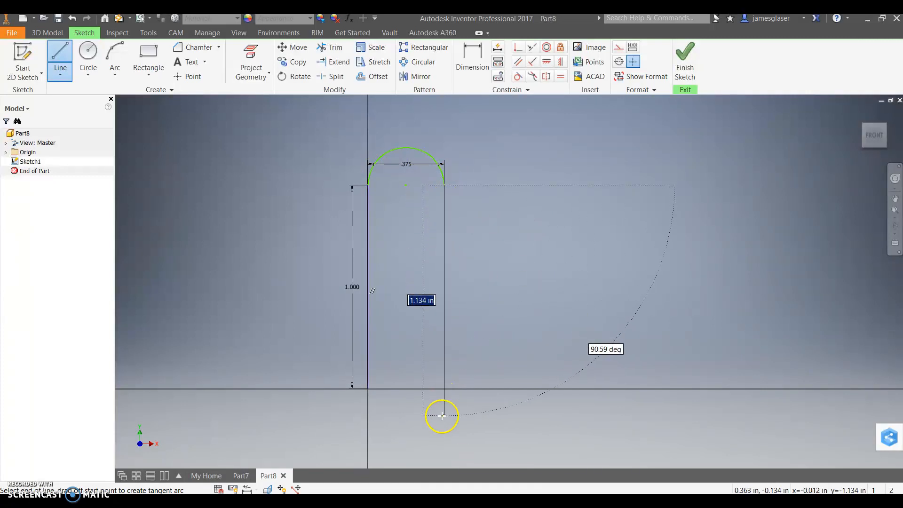
pyautogui.click(445, 440)
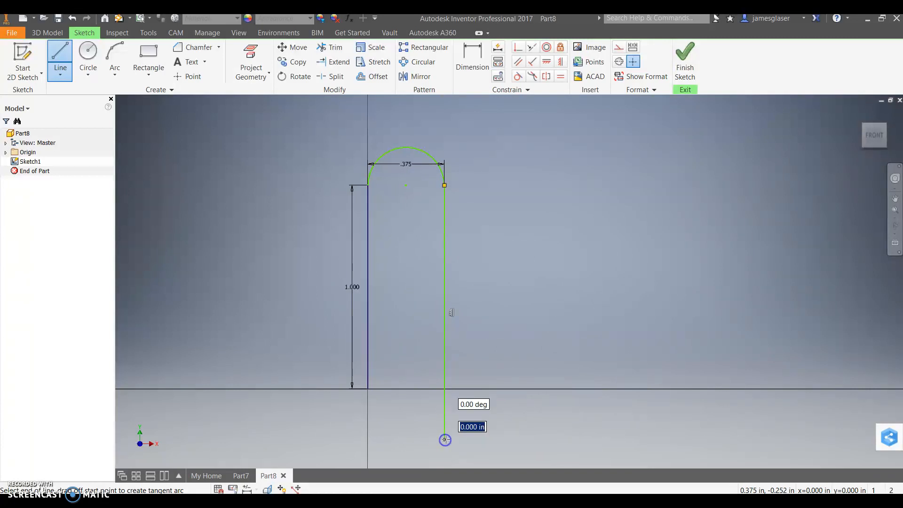
# Step: Draw a three-point arc from the long line's lower end, 5/16 in across toward the first line and bulging downward
pyautogui.click(109, 55)
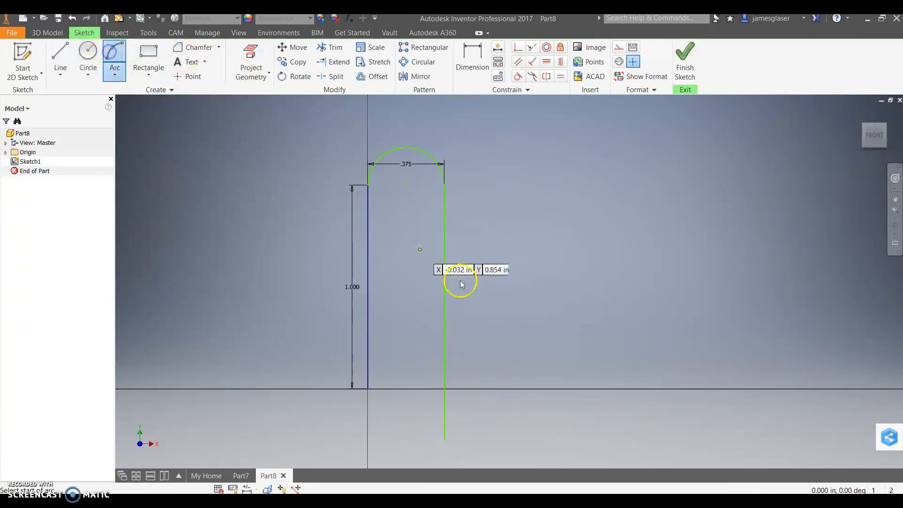
pyautogui.click(445, 440)
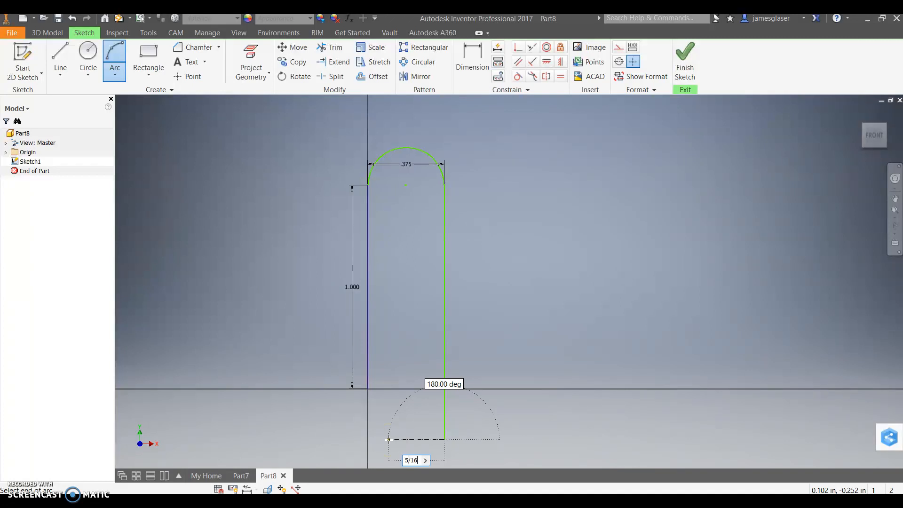
pyautogui.press('Return')
pyautogui.scroll(2, 403, 429)
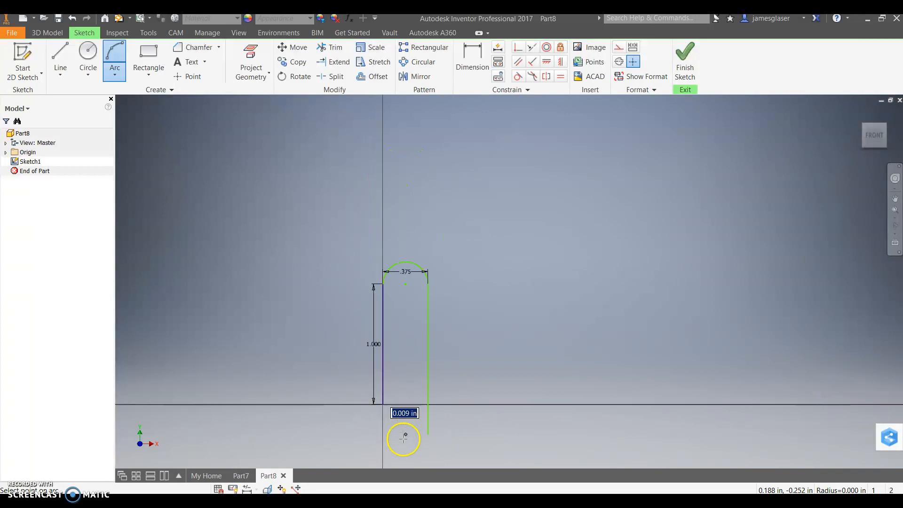
pyautogui.click(406, 453)
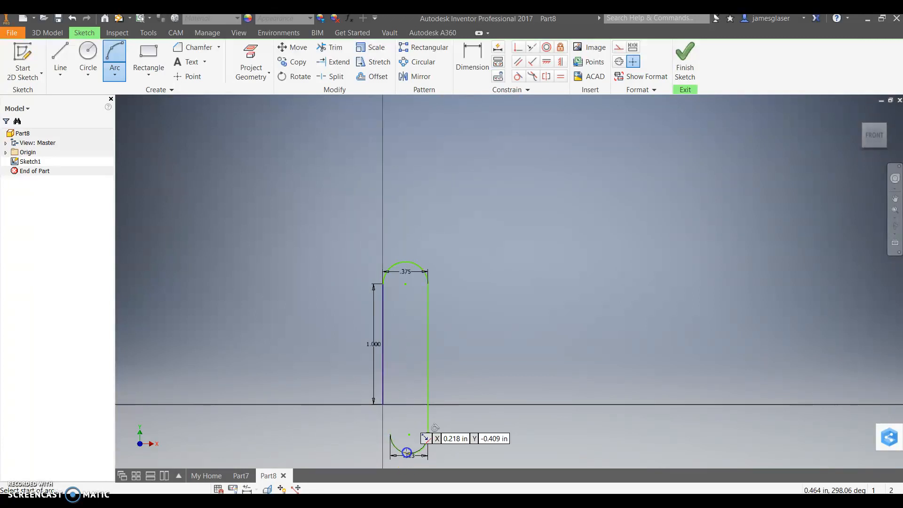
# Step: Draw a vertical line about 1.11 in long upward from the lower arc's free end, stopping below the outer top arc
pyautogui.click(60, 59)
pyautogui.click(391, 434)
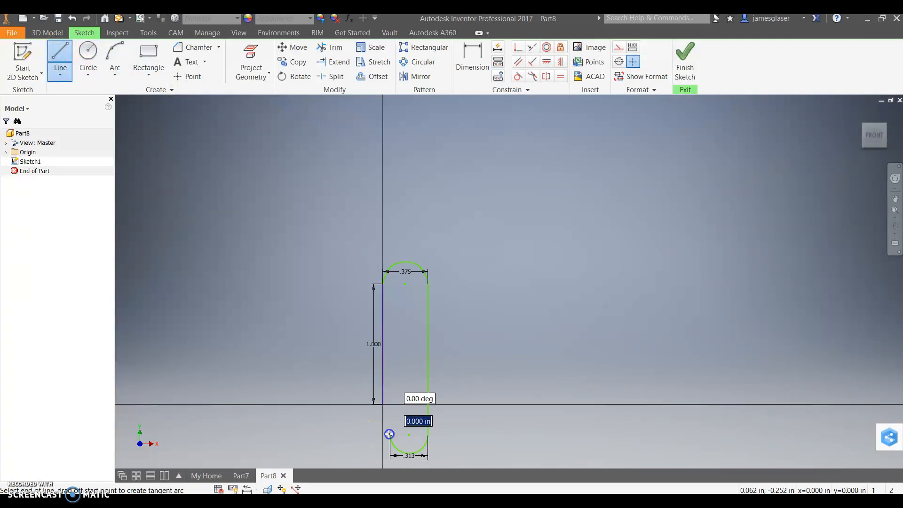
pyautogui.click(393, 300)
# Step: Draw an inner top arc with a radius of about 0.125 in, starting at the inner line's upper end and bulging upward
pyautogui.click(115, 59)
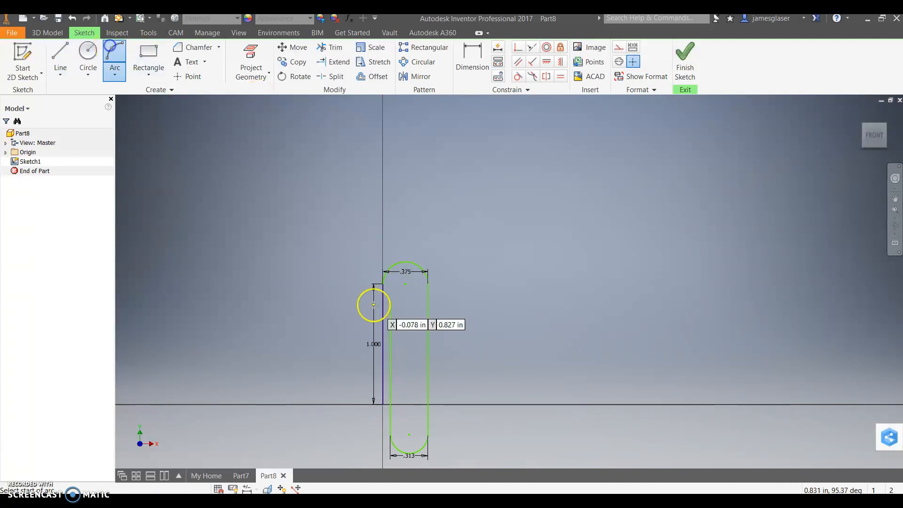
pyautogui.click(389, 301)
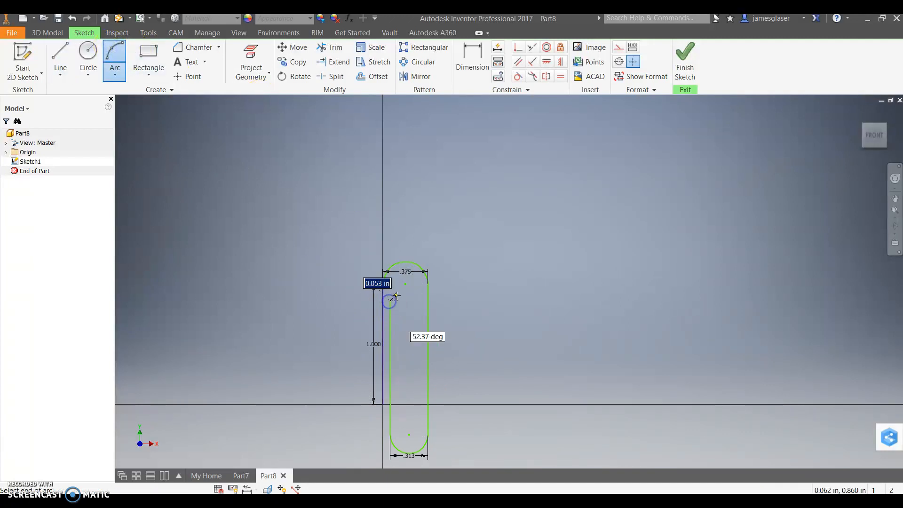
pyautogui.click(419, 301)
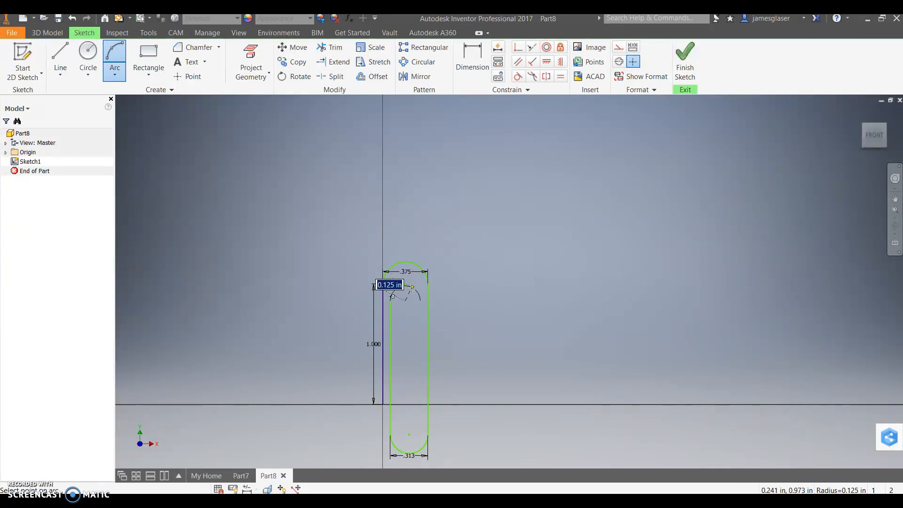
pyautogui.click(411, 288)
# Step: Draw a vertical line about 0.99 in long downward from the inner top arc's free end, and end the line chain
pyautogui.click(55, 55)
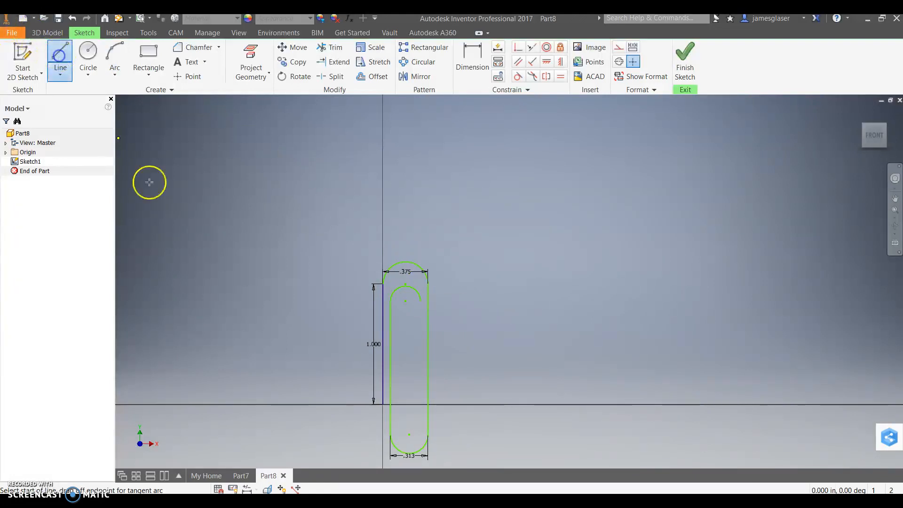
pyautogui.click(418, 302)
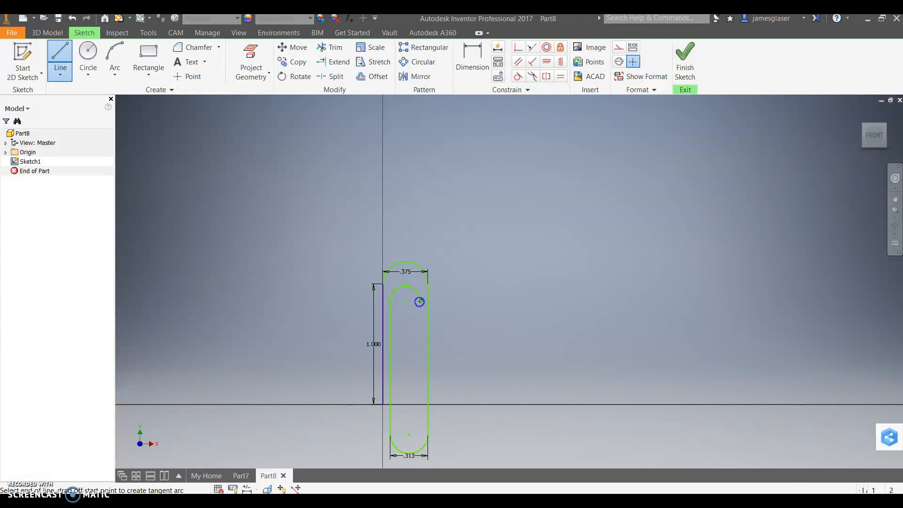
pyautogui.click(419, 422)
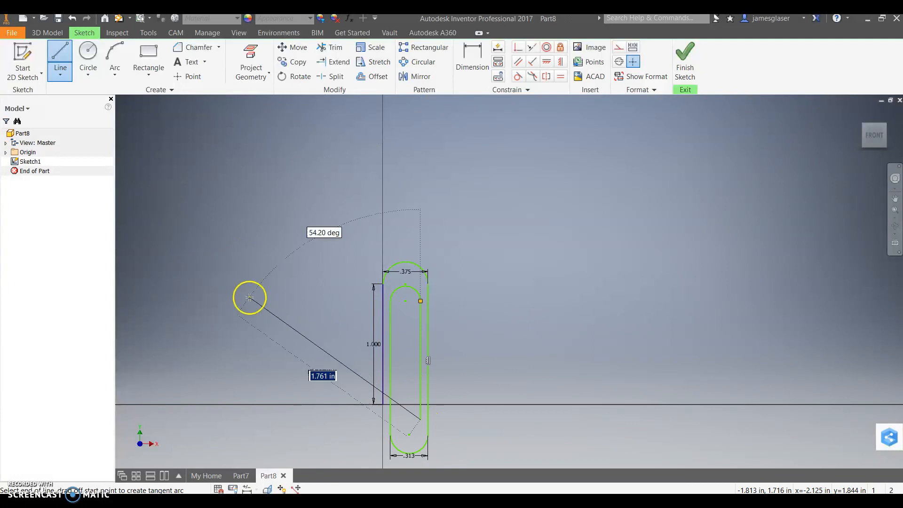
pyautogui.press('Escape')
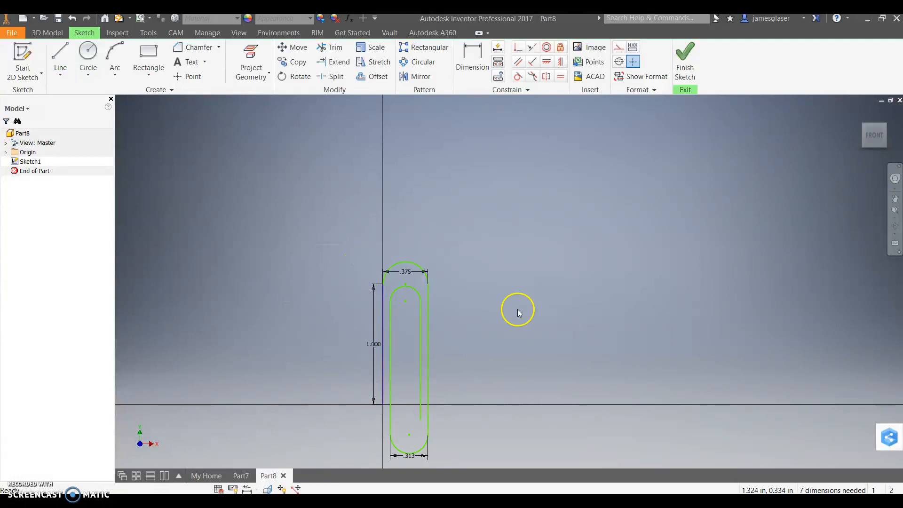
# Step: Show the sketch constraints and make the outer and inner top arcs tangent to the vertical lines at their right-hand ends
pyautogui.click(233, 490)
pyautogui.click(383, 290)
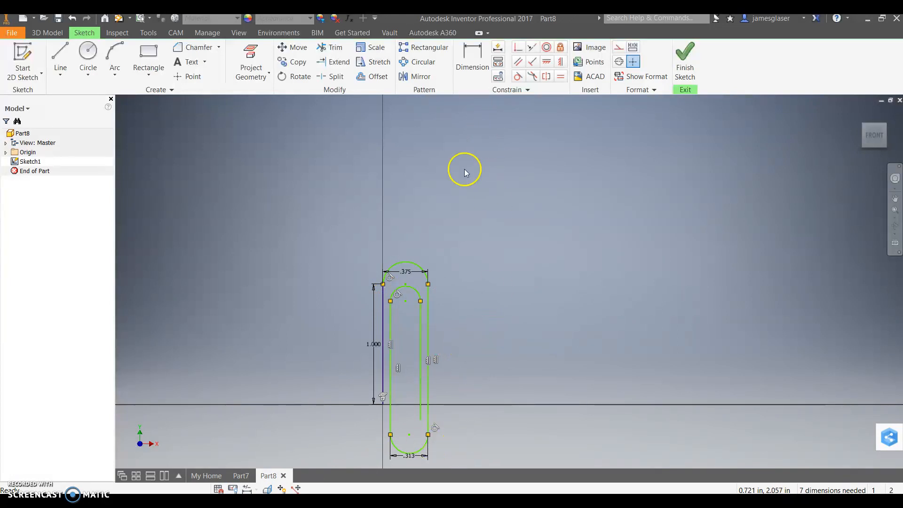
pyautogui.click(518, 76)
pyautogui.click(417, 262)
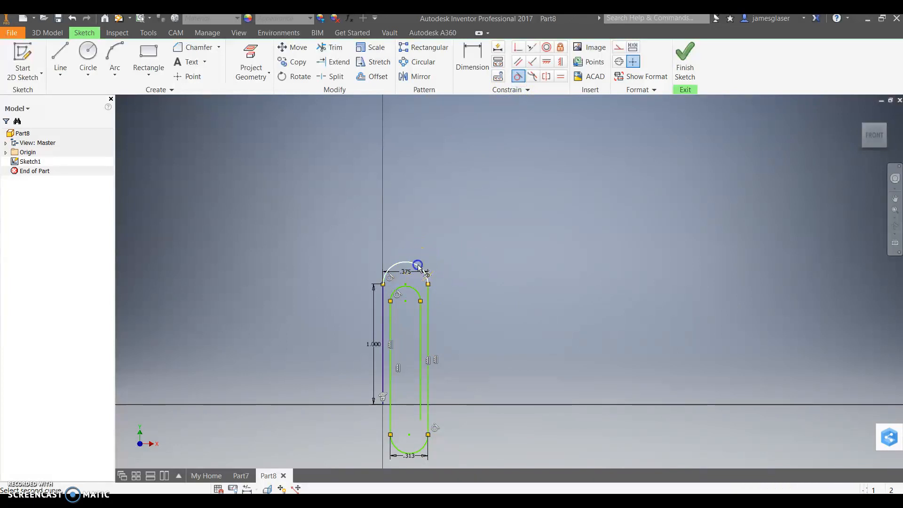
pyautogui.click(428, 296)
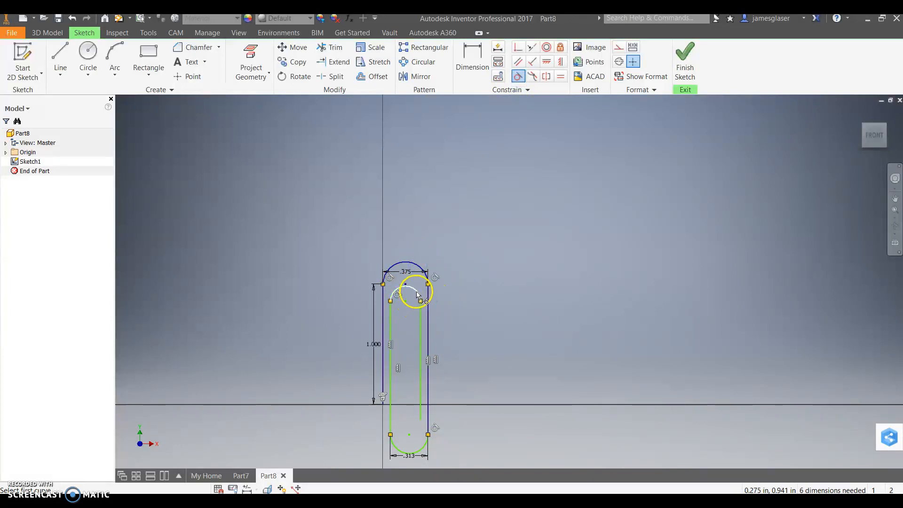
pyautogui.click(421, 314)
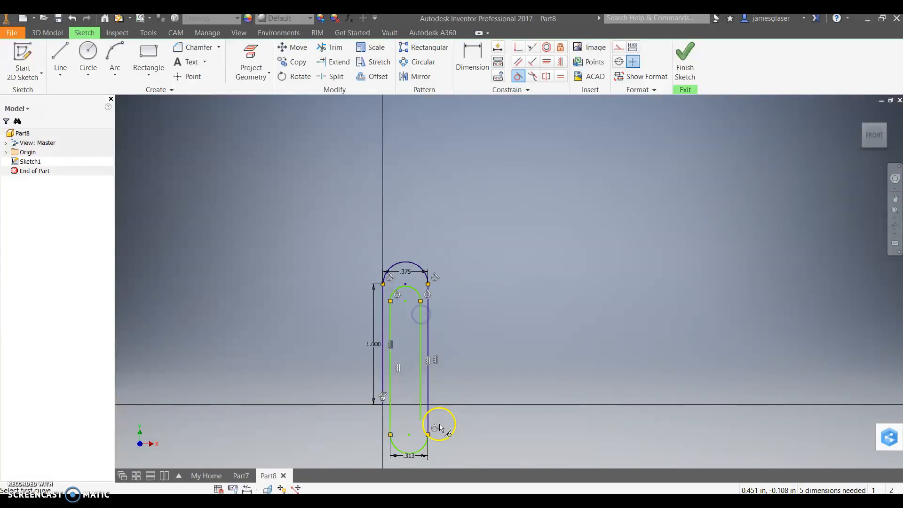
# Step: Make the lower arc tangent to the inner left vertical line and finish the path sketch
pyautogui.click(396, 451)
pyautogui.click(390, 422)
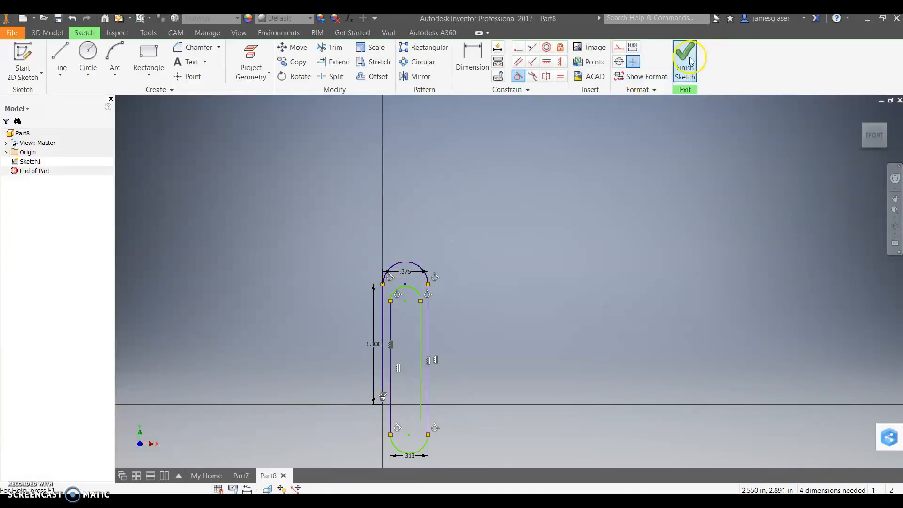
pyautogui.moveTo(472, 355); pyautogui.dragTo(480, 296, button='middle')
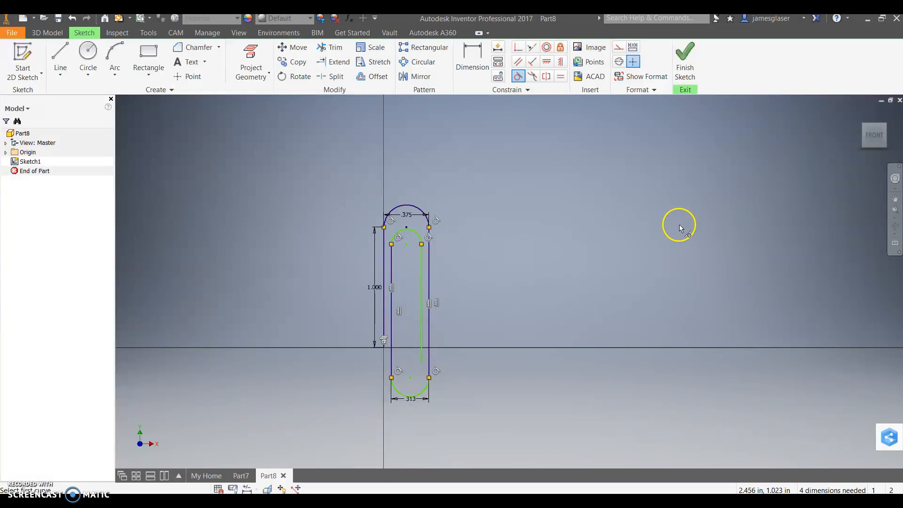
pyautogui.click(687, 62)
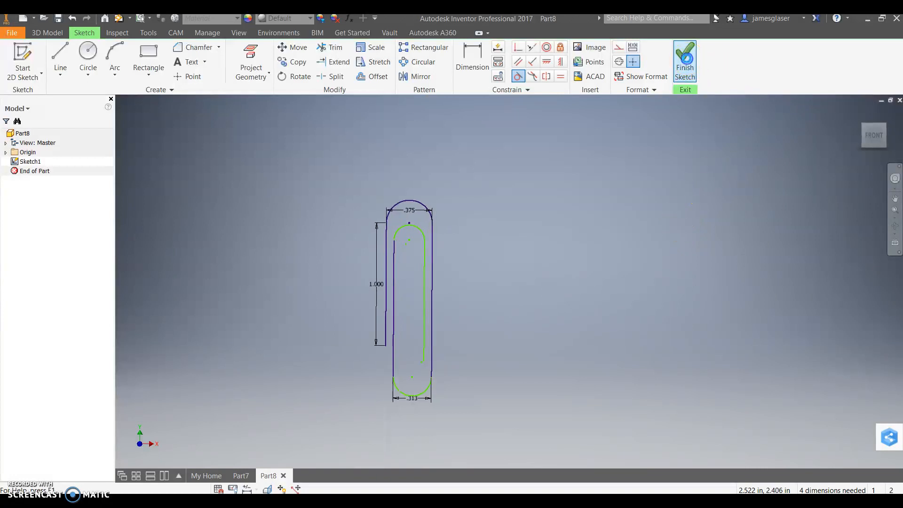
# Step: Create a work plane perpendicular to the outer left 1.000 in line, passing through its free lower endpoint
pyautogui.moveTo(652, 281)
pyautogui.mouseDown(button='middle')
pyautogui.moveTo(556, 343)
pyautogui.moveTo(603, 318)
pyautogui.moveTo(582, 309)
pyautogui.moveTo(601, 292)
pyautogui.mouseUp(button='middle')
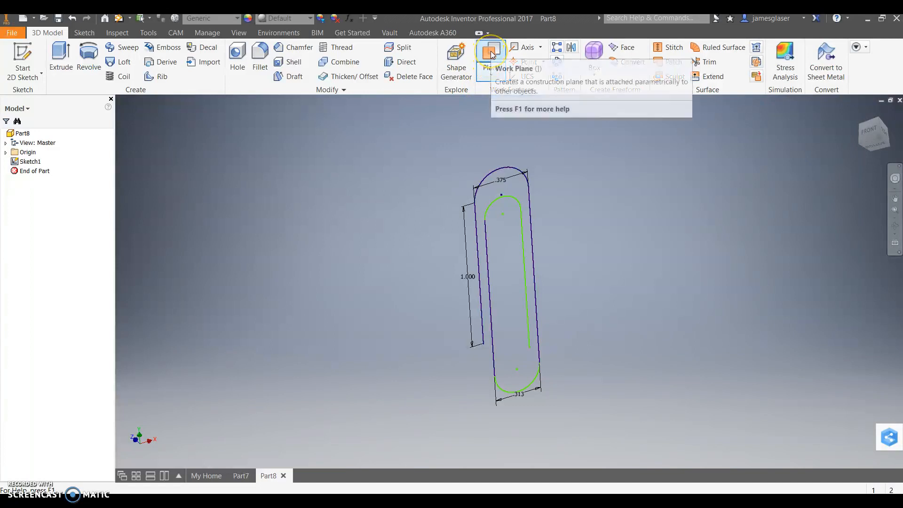
pyautogui.click(487, 70)
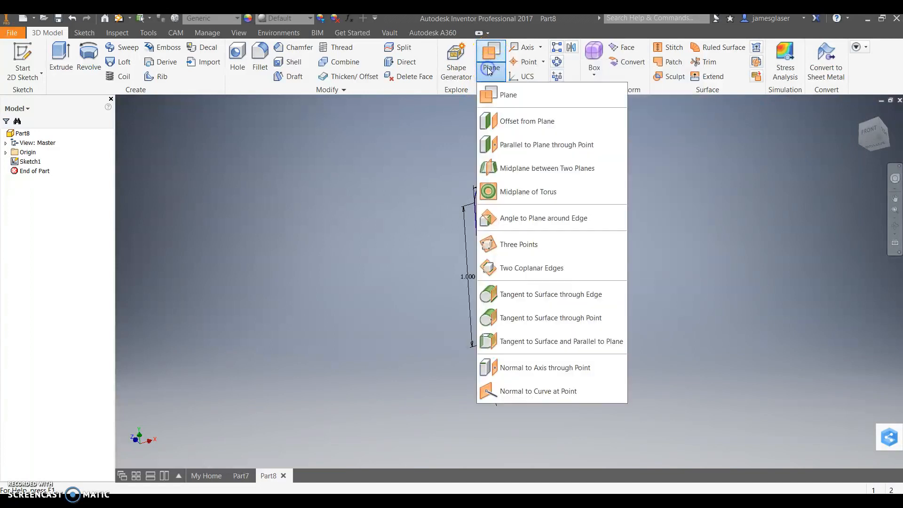
pyautogui.click(506, 94)
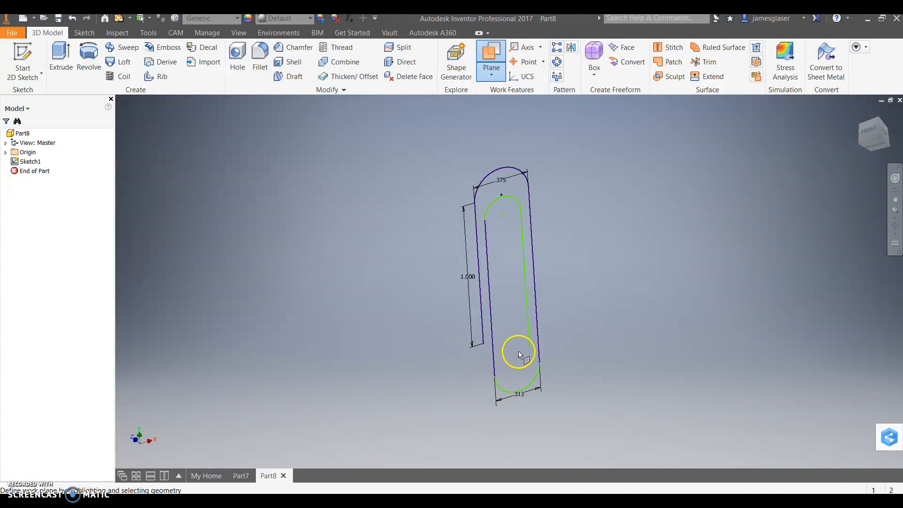
pyautogui.click(484, 346)
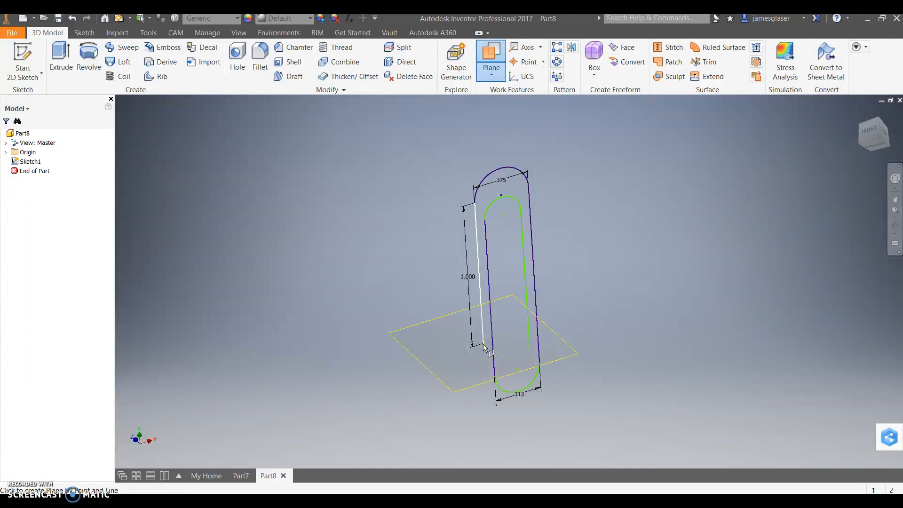
pyautogui.moveTo(484, 347)
pyautogui.keyDown('shift'); pyautogui.mouseDown(button='middle')
pyautogui.moveTo(490, 359)
pyautogui.moveTo(499, 323)
pyautogui.mouseUp(button='middle'); pyautogui.keyUp('shift')
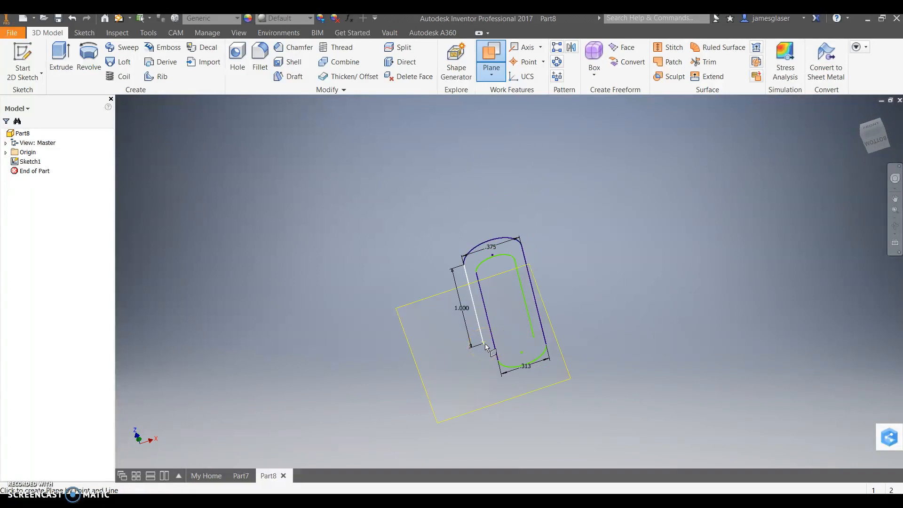
pyautogui.click(484, 345)
# Step: Start a new 2D sketch on the work plane at the wire path's outer end
pyautogui.moveTo(377, 243)
pyautogui.keyDown('shift'); pyautogui.mouseDown(button='middle')
pyautogui.moveTo(363, 302)
pyautogui.moveTo(394, 339)
pyautogui.moveTo(470, 323)
pyautogui.moveTo(534, 282)
pyautogui.moveTo(499, 256)
pyautogui.moveTo(482, 260)
pyautogui.moveTo(517, 322)
pyautogui.mouseUp(button='middle'); pyautogui.keyUp('shift')
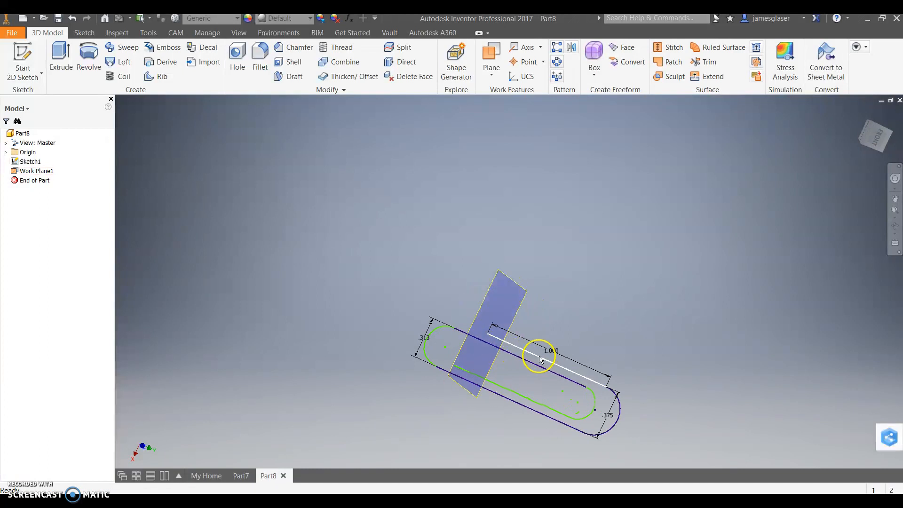
pyautogui.moveTo(581, 337)
pyautogui.keyDown('shift'); pyautogui.mouseDown(button='middle')
pyautogui.moveTo(561, 276)
pyautogui.moveTo(538, 266)
pyautogui.moveTo(591, 301)
pyautogui.moveTo(552, 277)
pyautogui.mouseUp(button='middle'); pyautogui.keyUp('shift')
pyautogui.click(873, 138)
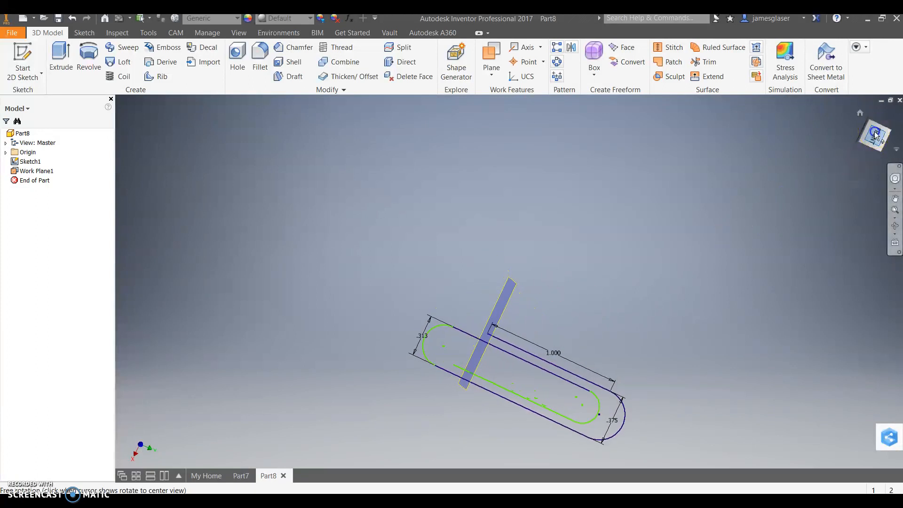
pyautogui.click(891, 114)
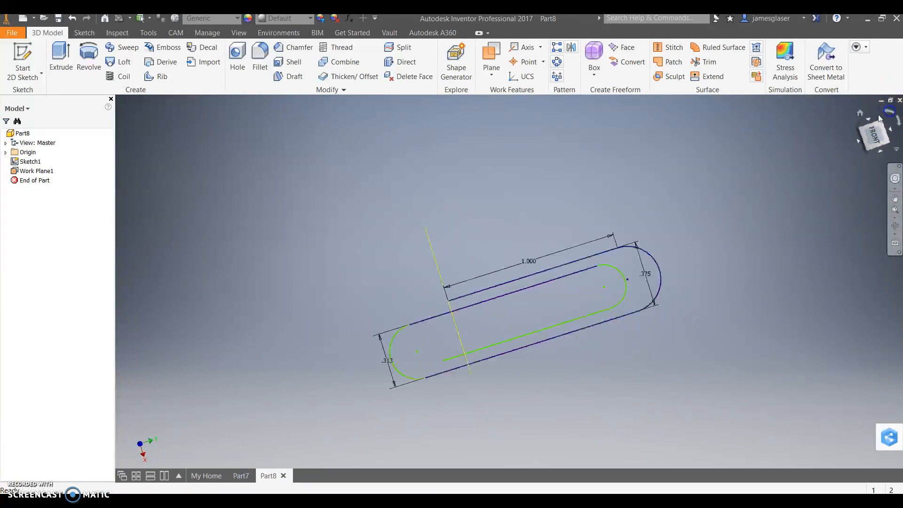
pyautogui.moveTo(407, 326); pyautogui.dragTo(383, 323, button='middle')
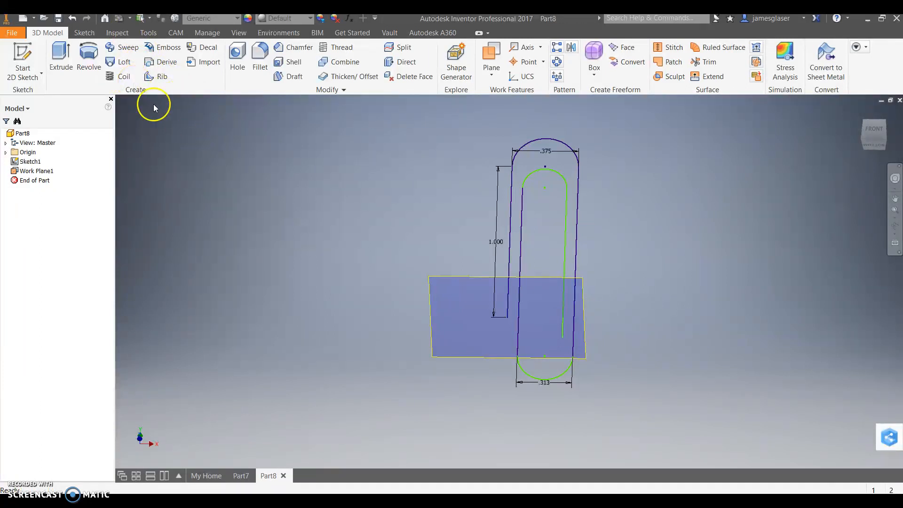
pyautogui.click(23, 59)
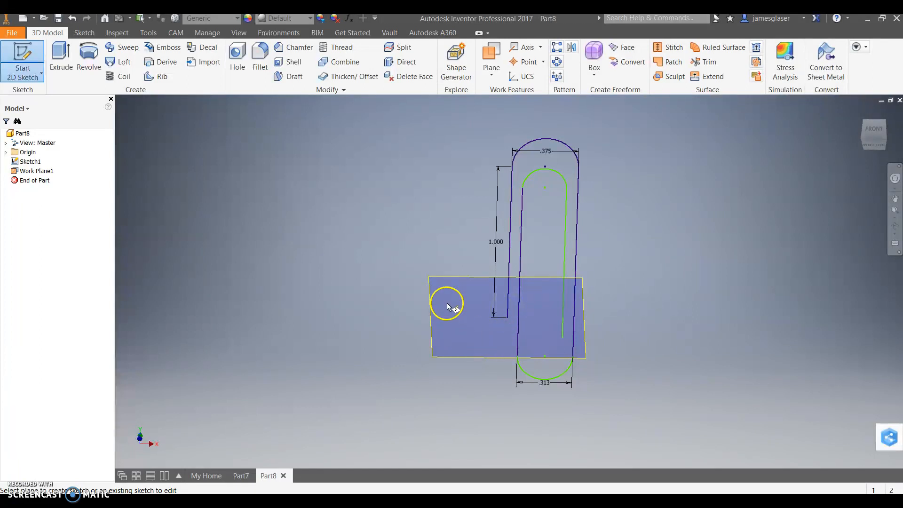
pyautogui.click(431, 279)
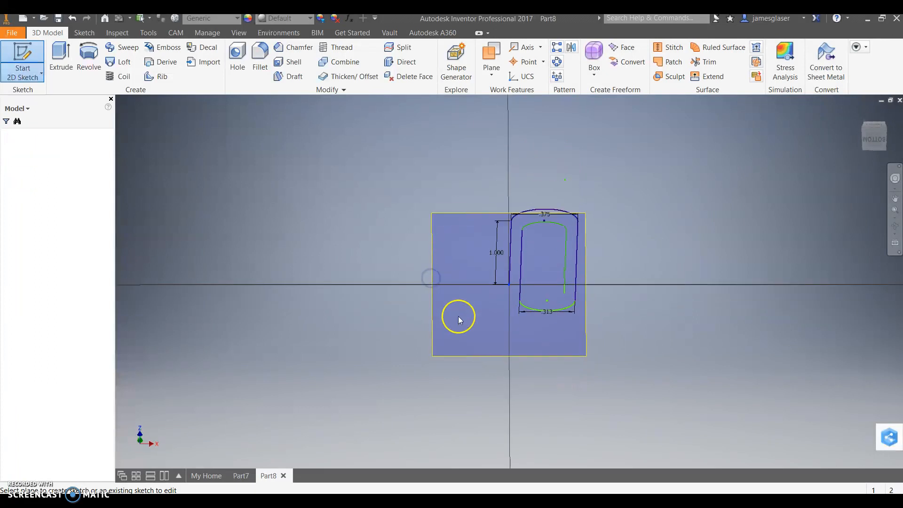
pyautogui.keyDown('shift'); pyautogui.moveTo(470, 311); pyautogui.dragTo(470, 325, button='middle'); pyautogui.keyUp('shift')
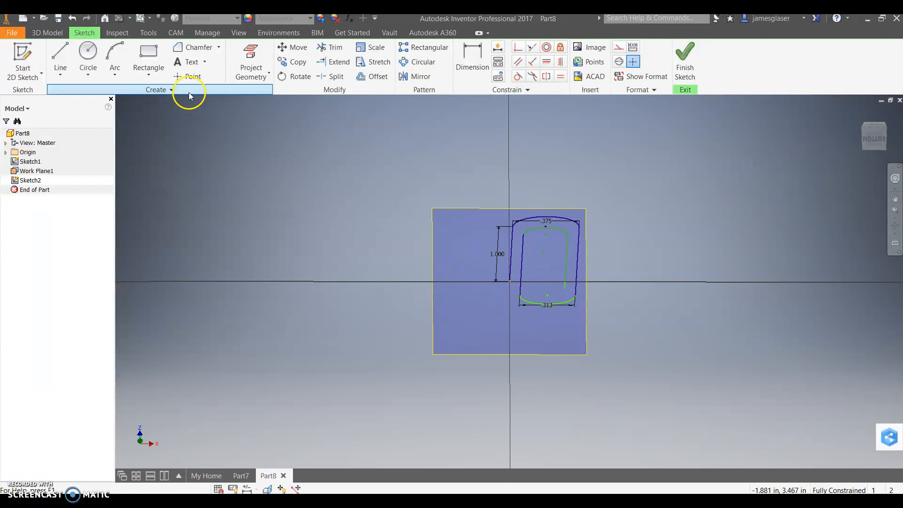
# Step: Draw a center-point circle 0.03 in in diameter on the outer line's lower endpoint and finish the sketch
pyautogui.click(89, 72)
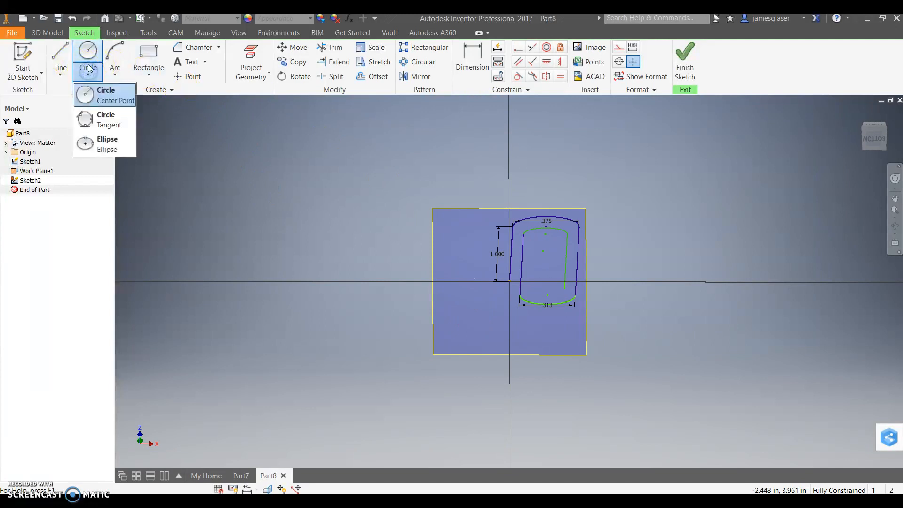
pyautogui.click(90, 93)
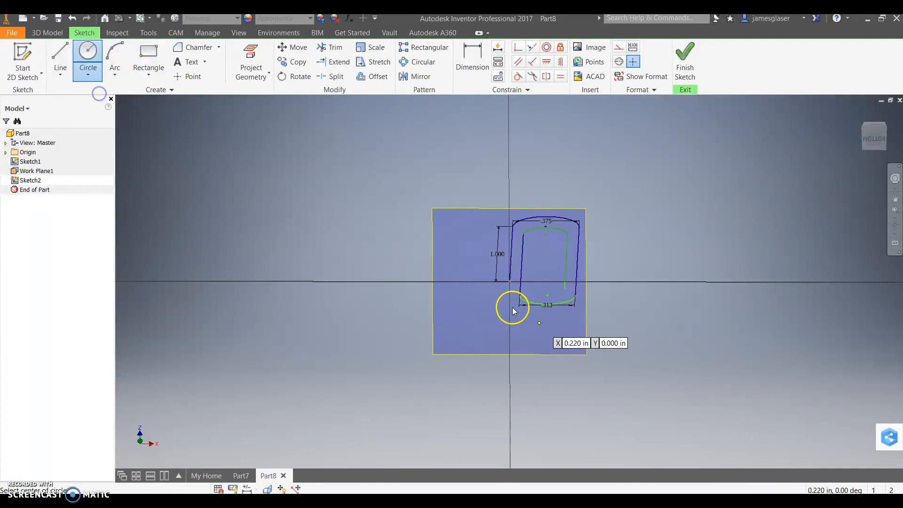
pyautogui.click(511, 282)
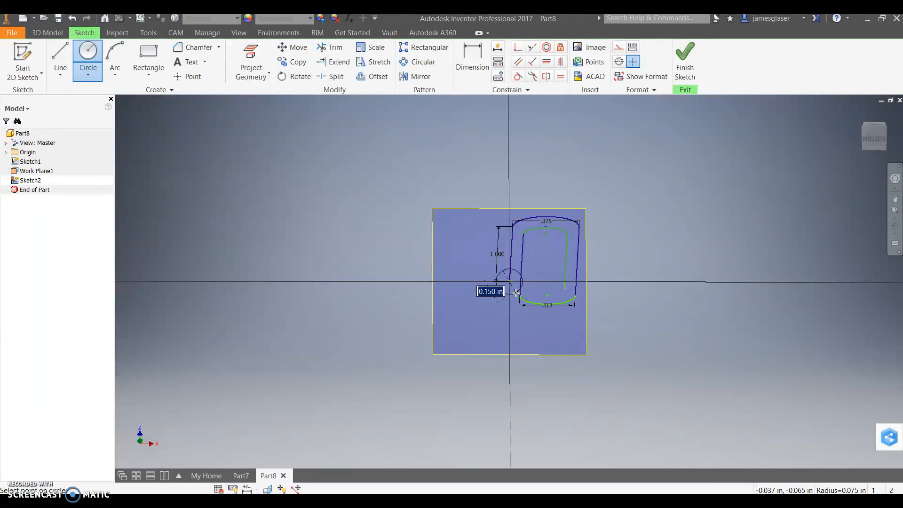
pyautogui.write('.0')
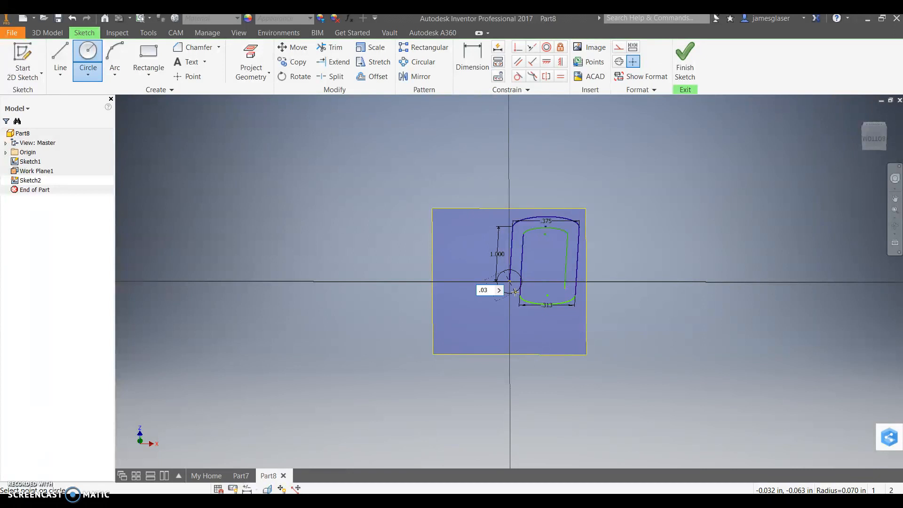
pyautogui.write('3')
pyautogui.press('Return')
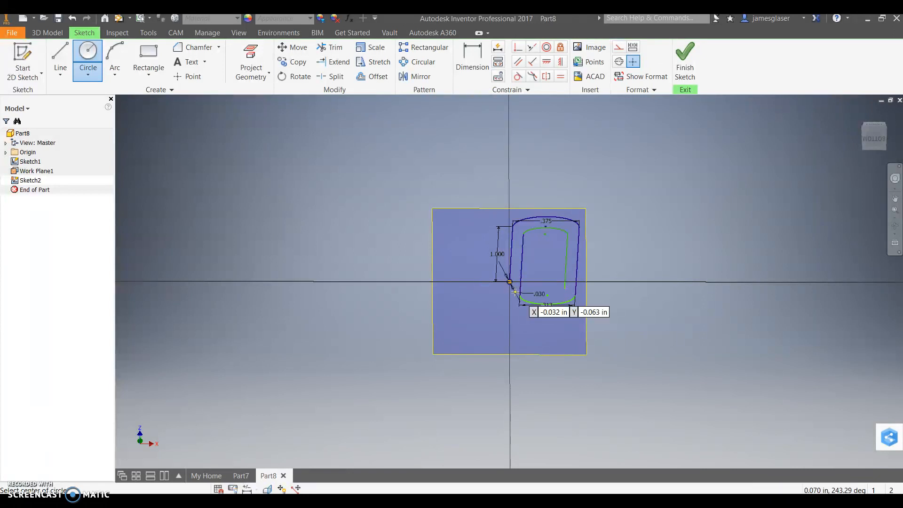
pyautogui.scroll(2, 498, 244)
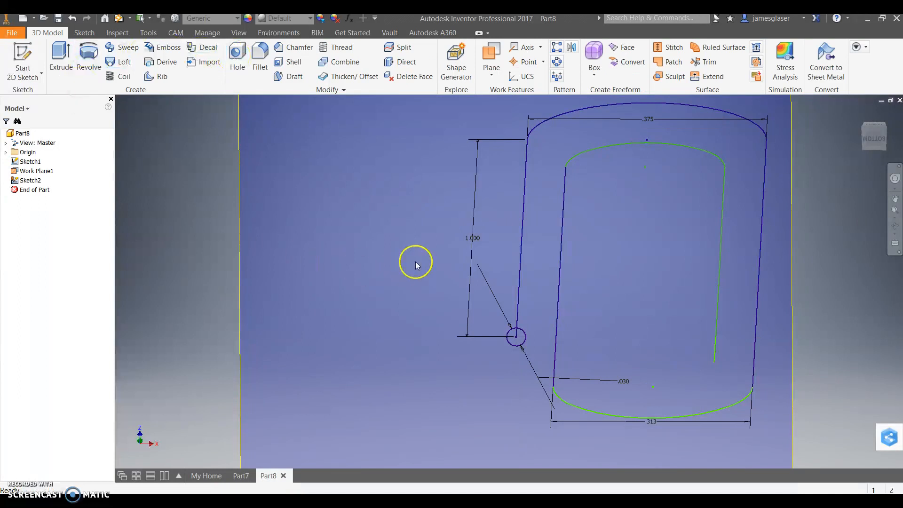
# Step: Sweep the 0.03 in circle as a solid along the entire paperclip path, with path orientation
pyautogui.scroll(-3, 416, 262)
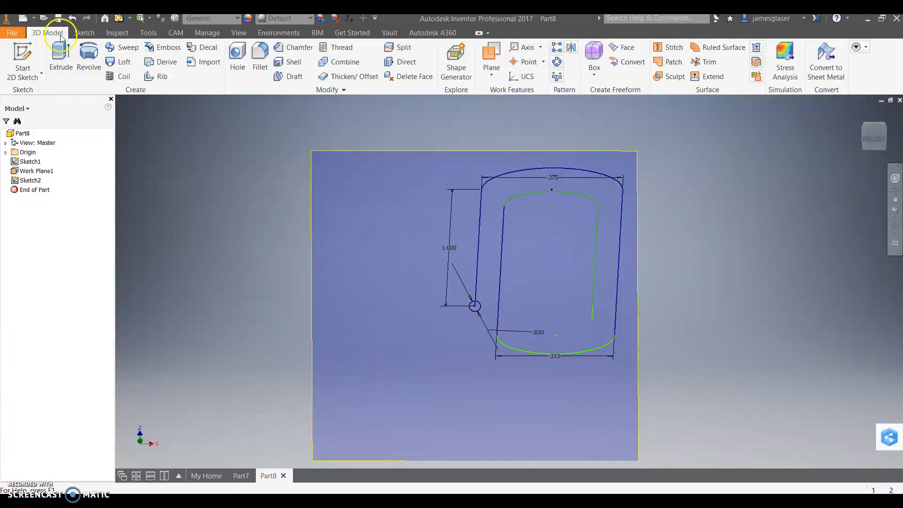
pyautogui.click(121, 47)
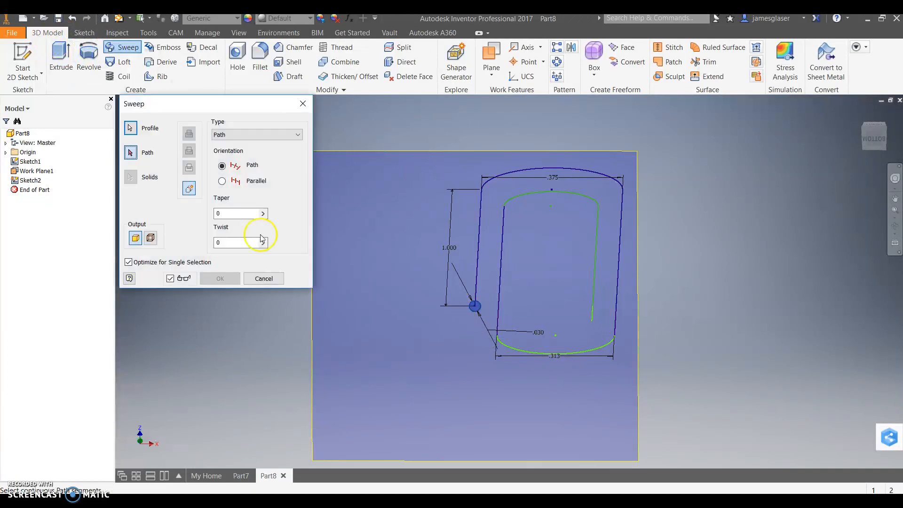
pyautogui.click(131, 128)
pyautogui.click(477, 308)
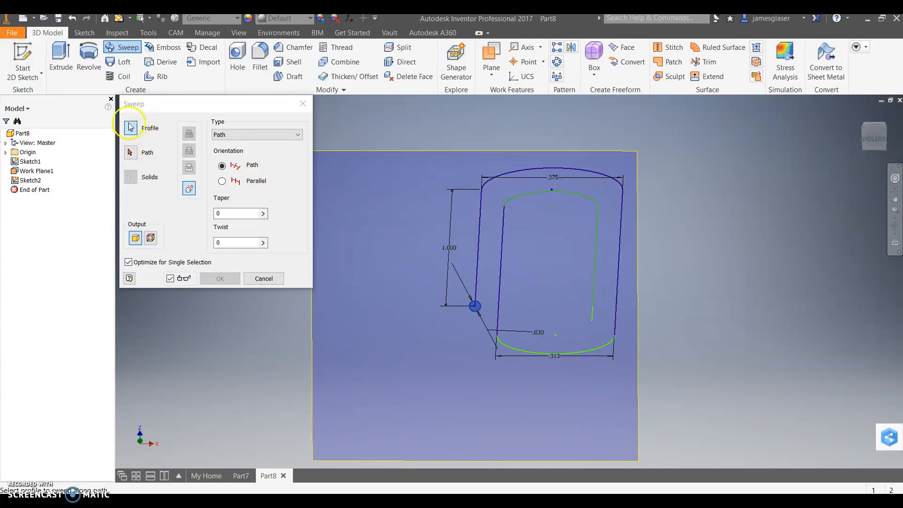
pyautogui.click(476, 307)
pyautogui.click(144, 154)
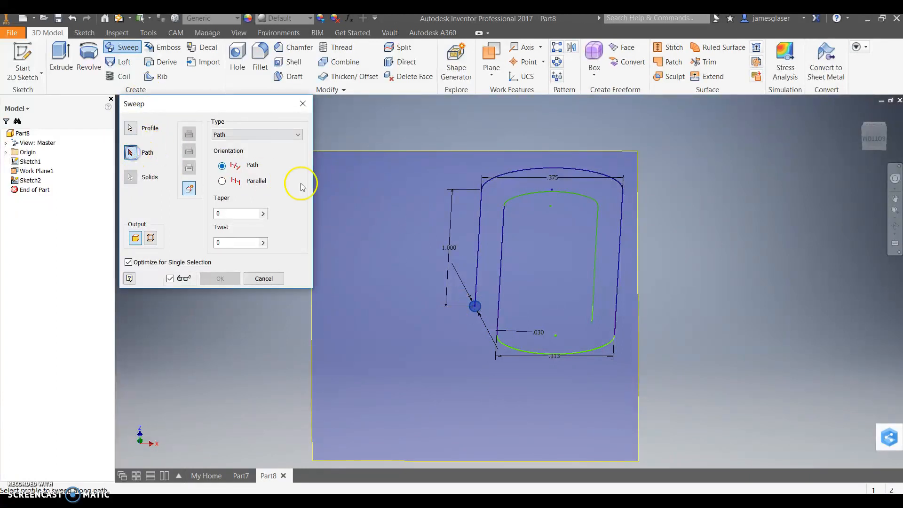
pyautogui.click(478, 250)
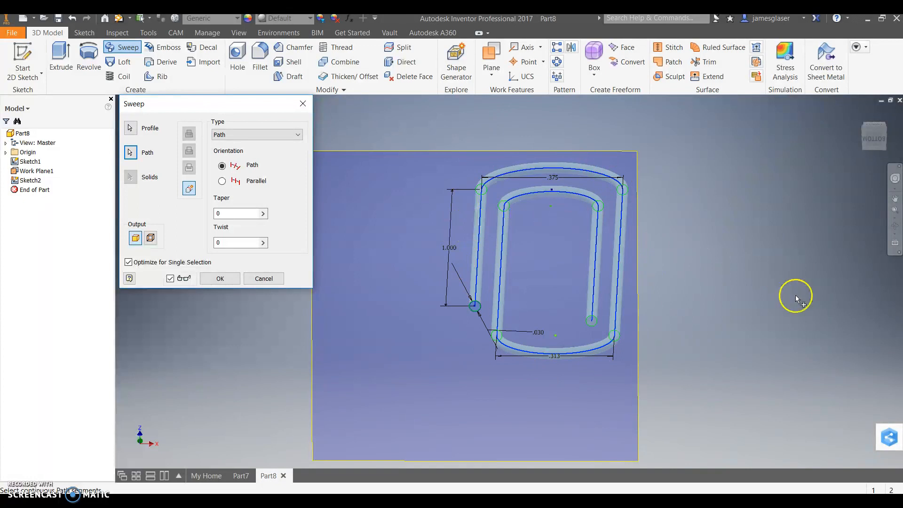
pyautogui.click(220, 278)
# Step: Examine the swept paperclip's wire ends, bends and overall shape from the front
pyautogui.keyDown('shift'); pyautogui.moveTo(753, 296); pyautogui.dragTo(748, 328, button='middle'); pyautogui.keyUp('shift')
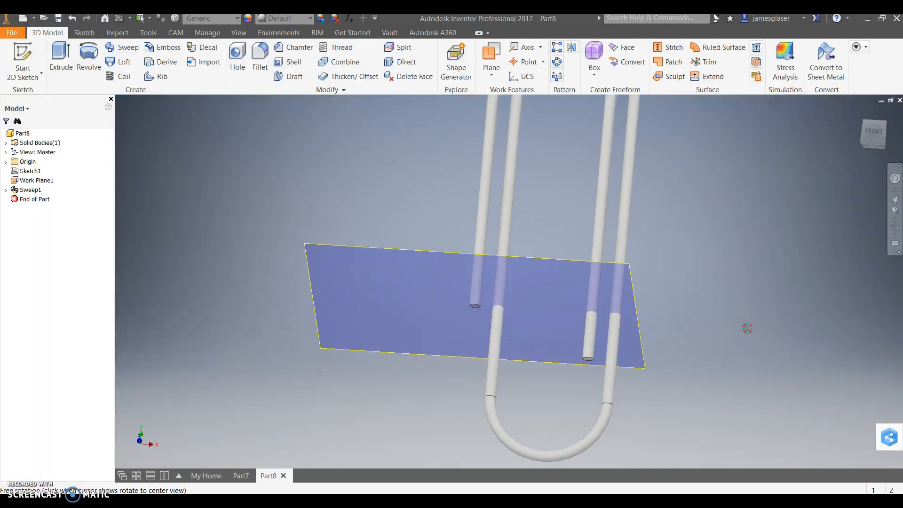
pyautogui.scroll(-3, 676, 261)
pyautogui.scroll(4, 610, 261)
pyautogui.scroll(3, 609, 260)
pyautogui.keyDown('shift'); pyautogui.moveTo(615, 256); pyautogui.dragTo(637, 285, button='middle'); pyautogui.keyUp('shift')
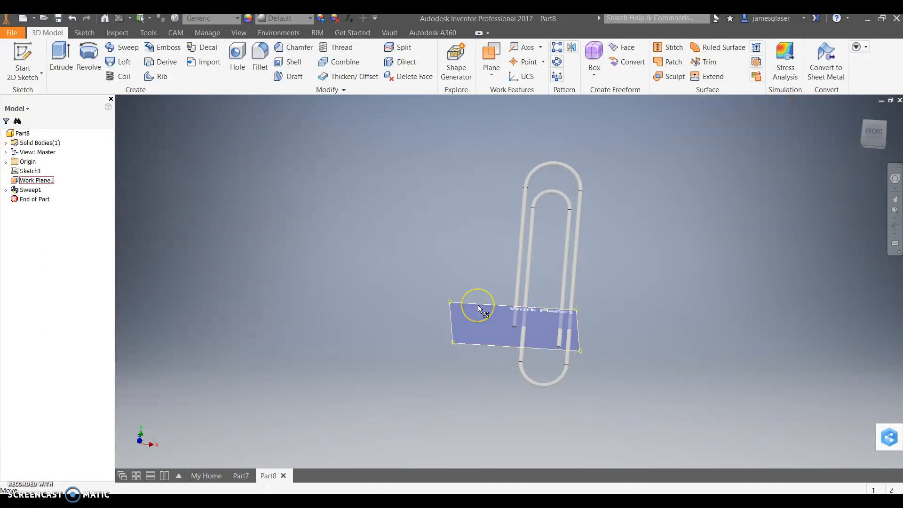
pyautogui.click(394, 266)
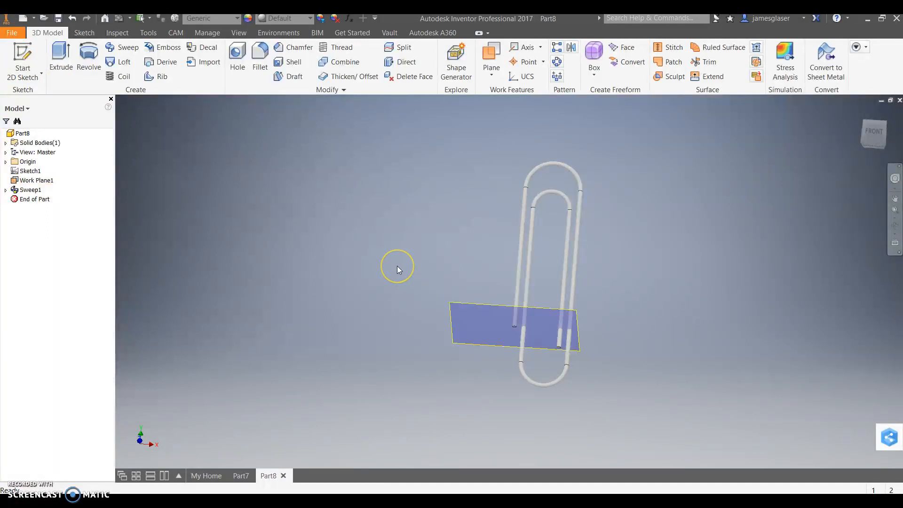